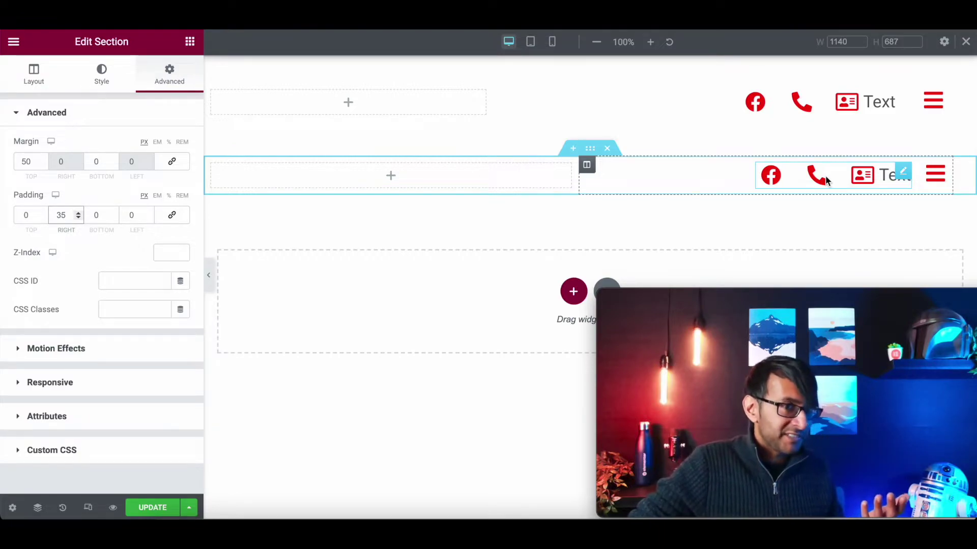
Show the hamburger Icon widget's Advanced Positioning options, where its width is set to Custom
{"action": "left_click", "coordinate": [903, 173]}
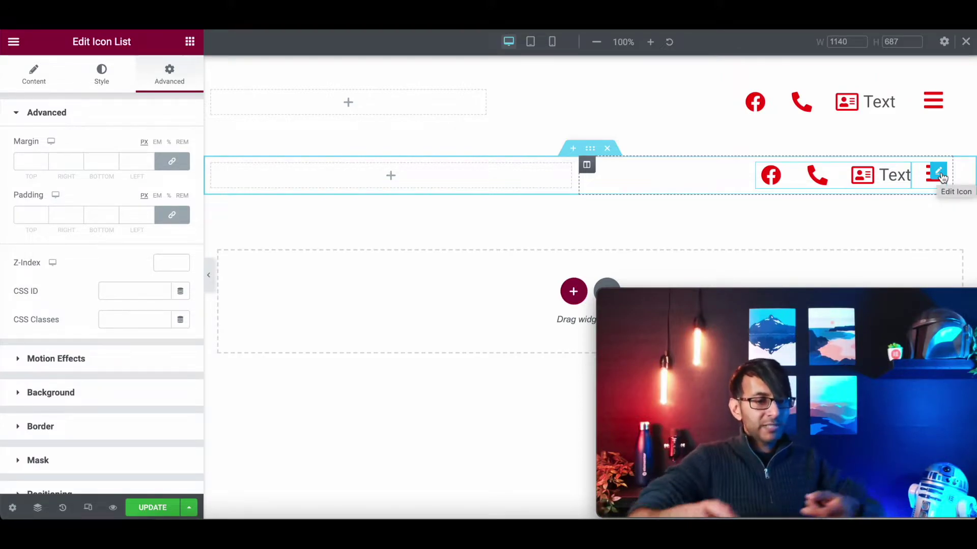
{"action": "left_click", "coordinate": [941, 177]}
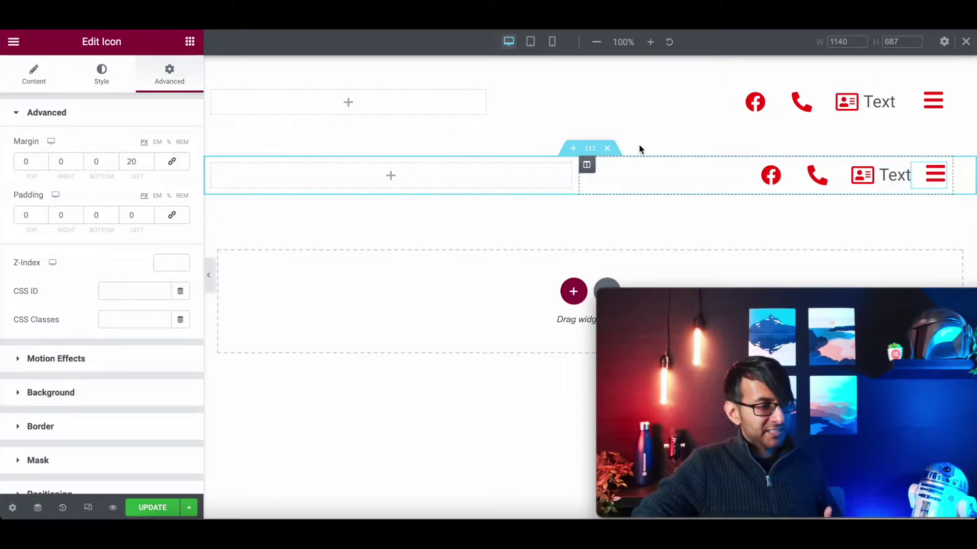
{"action": "left_click", "coordinate": [34, 76]}
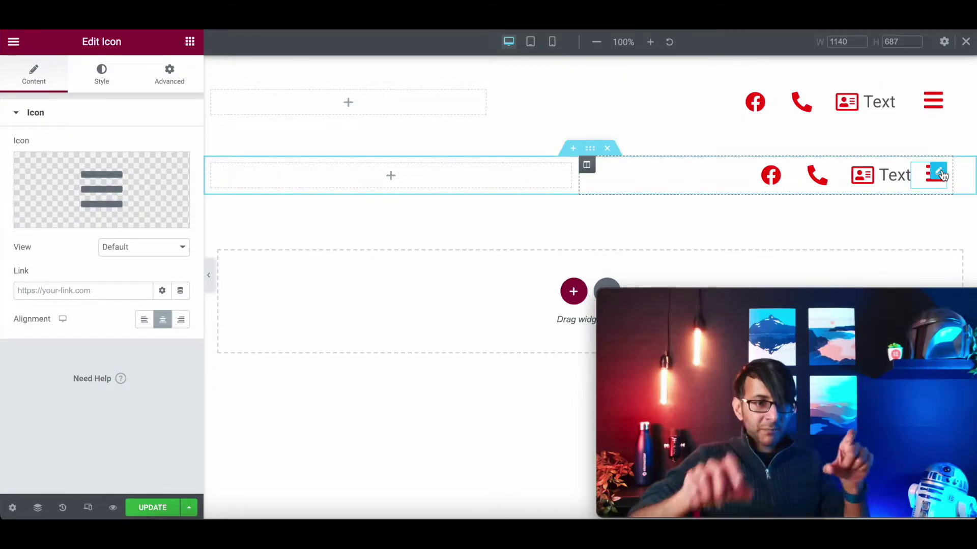
{"action": "left_click", "coordinate": [178, 84]}
{"action": "scroll", "coordinate": [87, 375], "scroll_direction": "down", "scroll_amount": 3}
{"action": "left_click", "coordinate": [92, 384]}
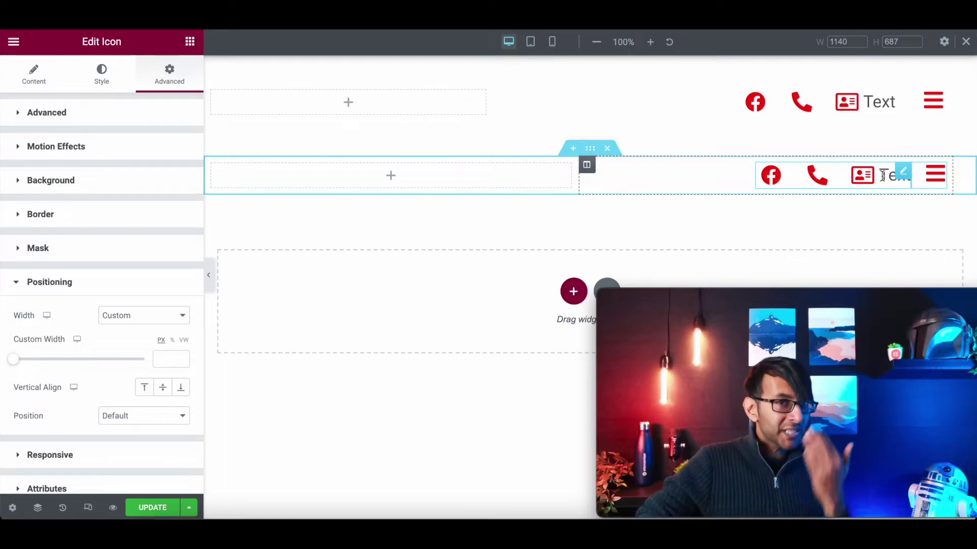
{"action": "right_click", "coordinate": [594, 153]}
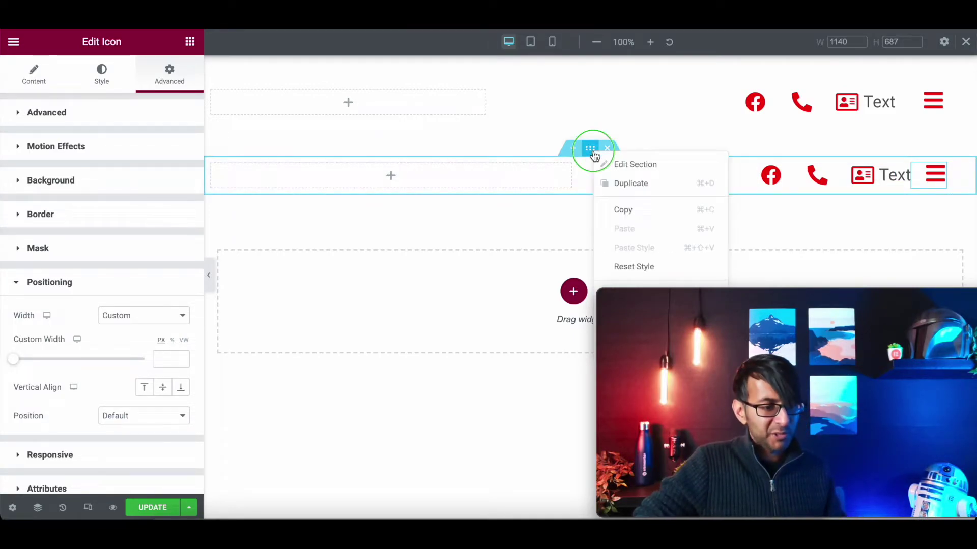
Duplicate the header row into a third row, delete its copied Icon widget, and select the remaining icon list
{"action": "left_click", "coordinate": [632, 184]}
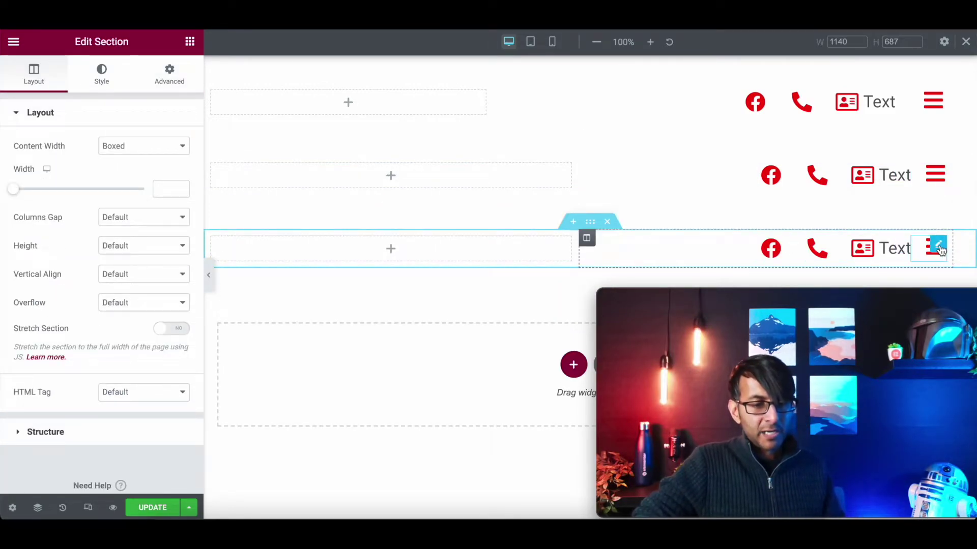
{"action": "right_click", "coordinate": [936, 246]}
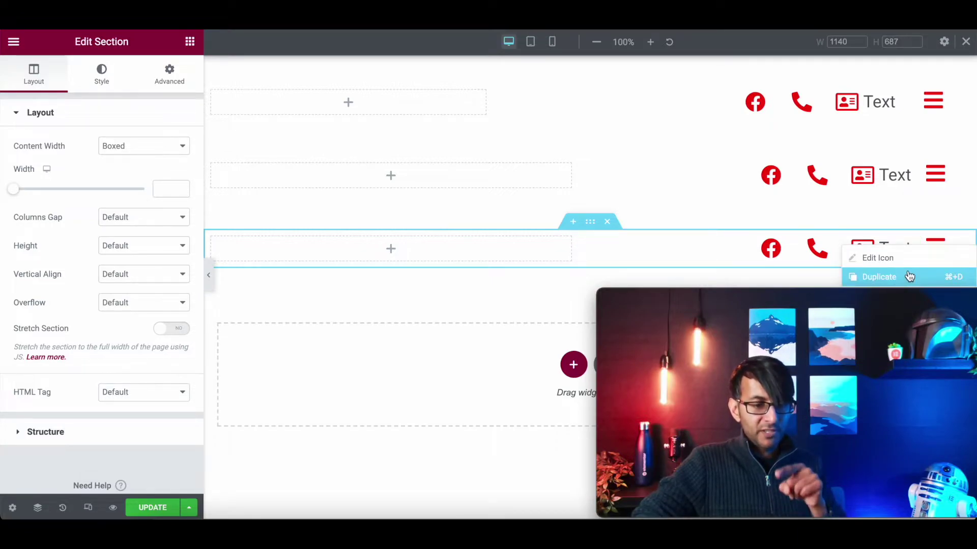
{"action": "left_click", "coordinate": [875, 401]}
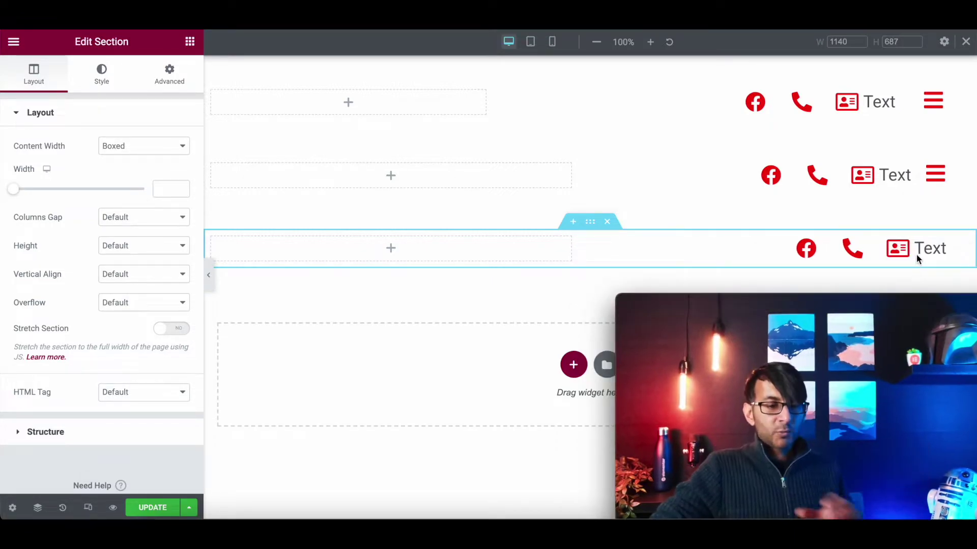
{"action": "left_click", "coordinate": [884, 255]}
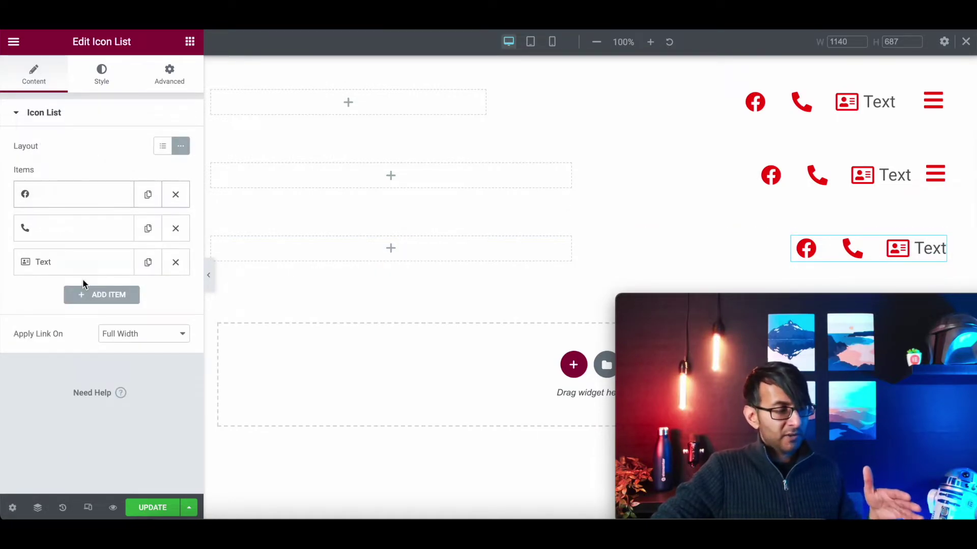
Add a fourth item to the copied icon list and clear its List Item text
{"action": "left_click", "coordinate": [131, 296]}
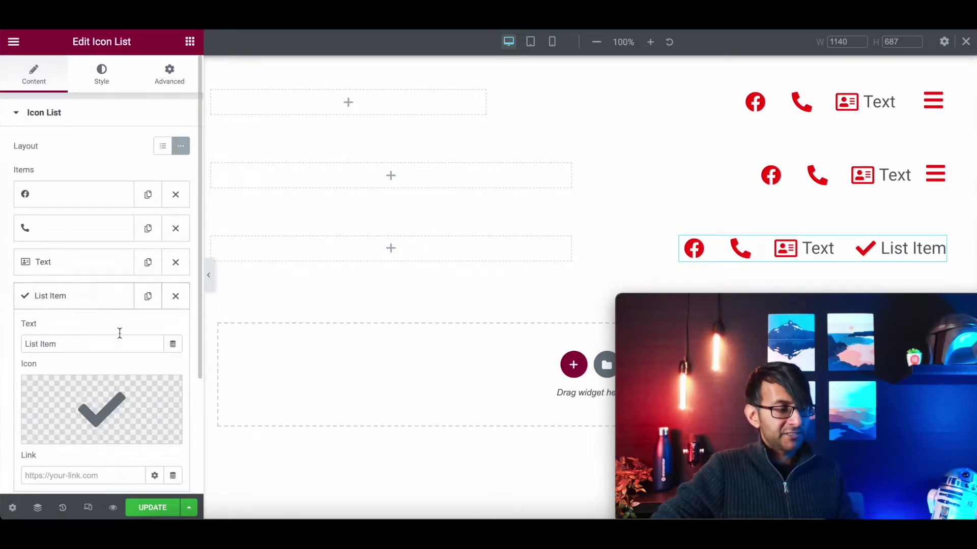
{"action": "left_click_drag", "start_coordinate": [63, 344], "coordinate": [15, 338]}
{"action": "key", "text": "BackSpace"}
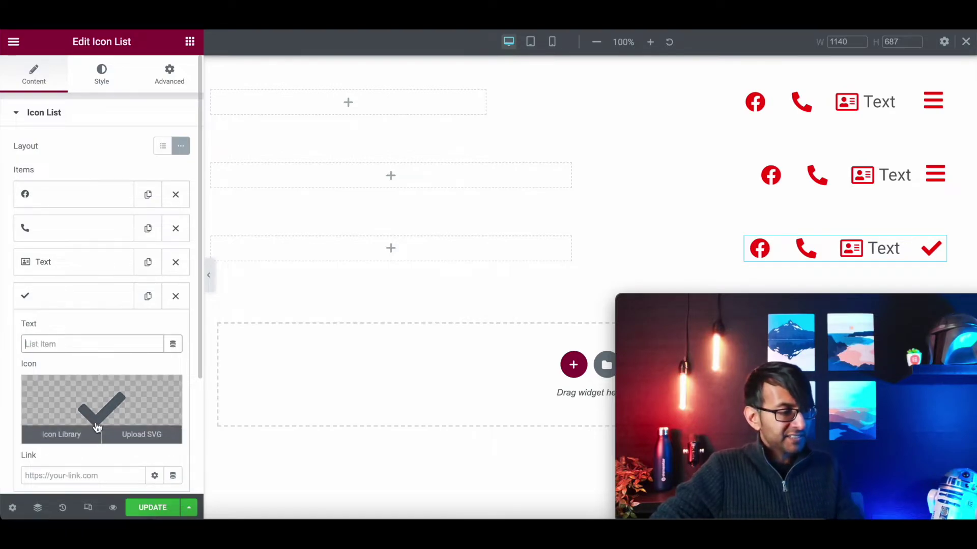
Give the new item the Bars icon, found by searching 'bars' in the Icon Library
{"action": "left_click", "coordinate": [96, 420]}
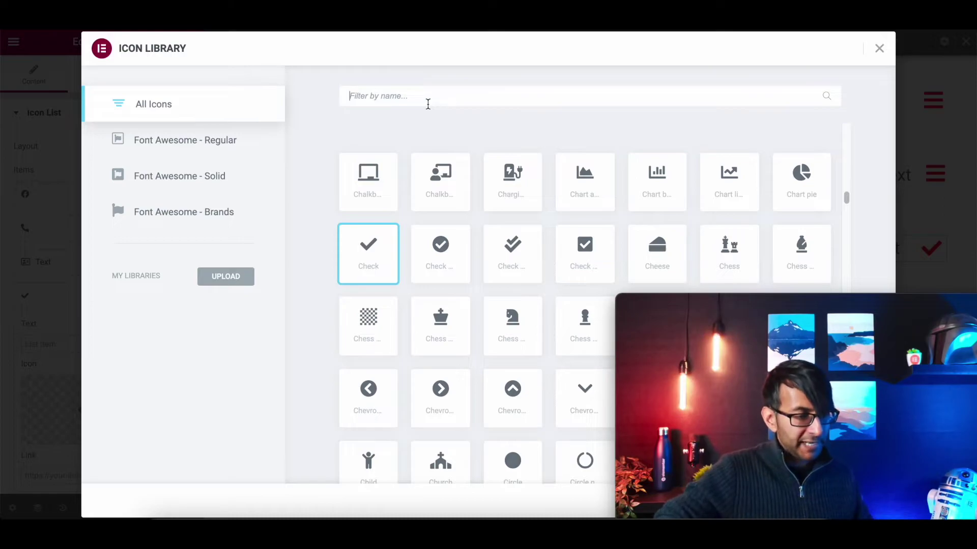
{"action": "left_click", "coordinate": [428, 104]}
{"action": "type", "text": "bars"}
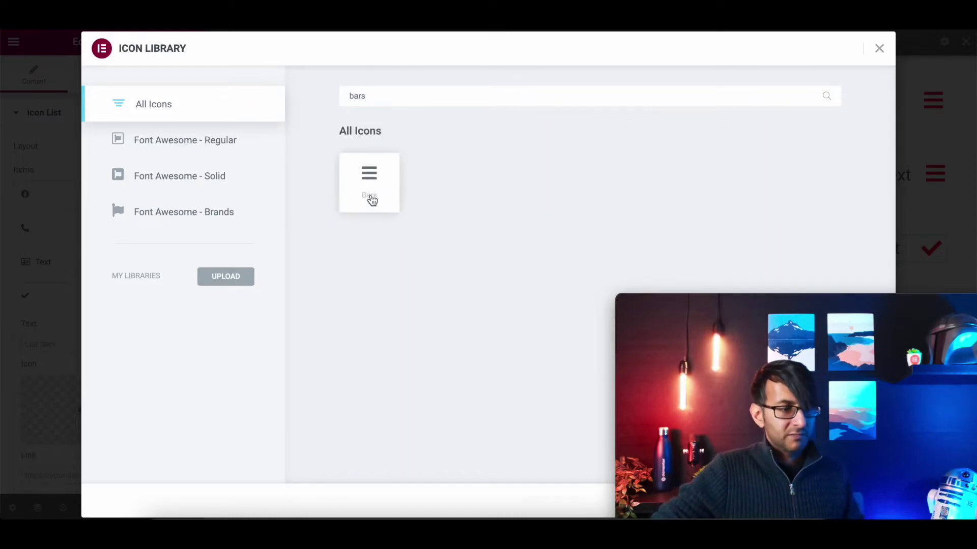
{"action": "left_click", "coordinate": [372, 200]}
{"action": "left_click_drag", "start_coordinate": [778, 284], "coordinate": [784, 224]}
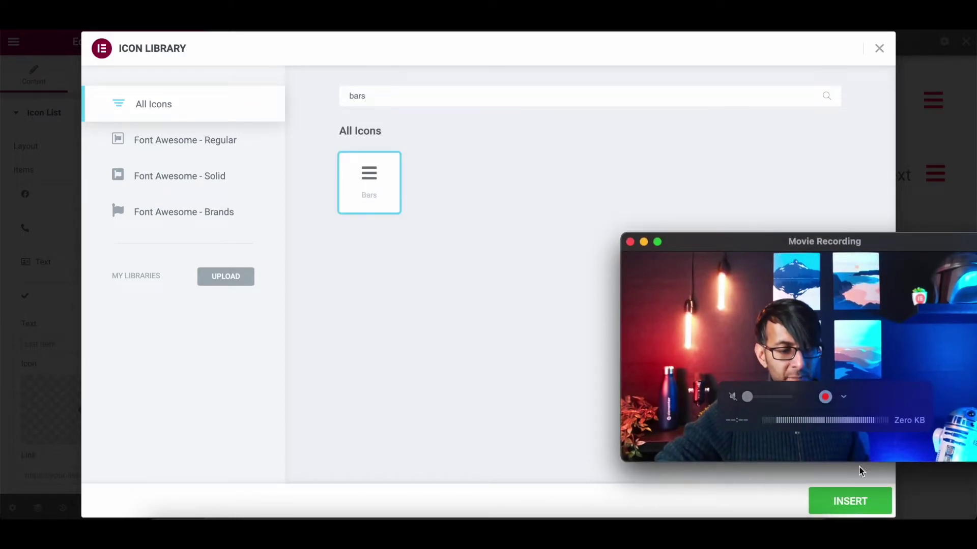
{"action": "left_click", "coordinate": [864, 503]}
{"action": "left_click_drag", "start_coordinate": [860, 246], "coordinate": [876, 303]}
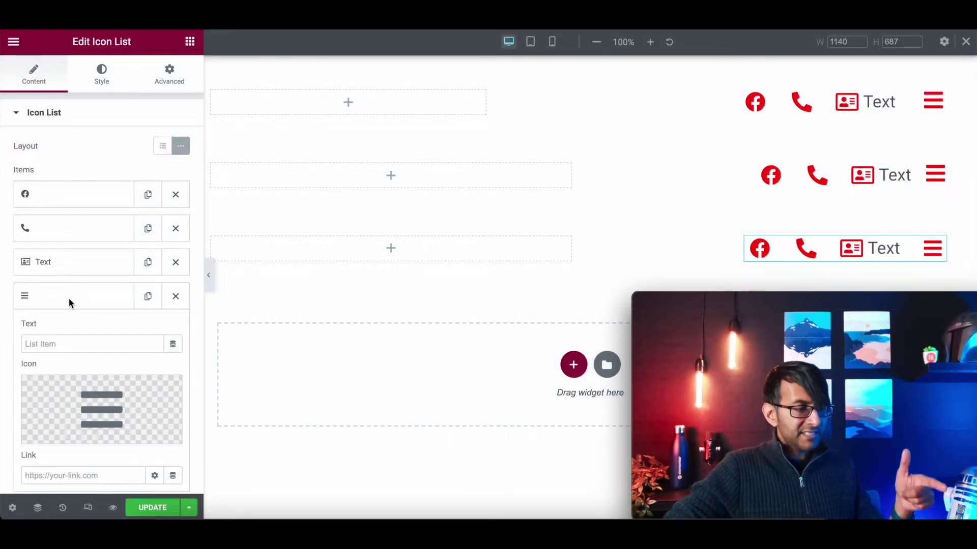
Set the Bars item's Link field to the Popup dynamic tag
{"action": "scroll", "coordinate": [82, 303], "scroll_direction": "down", "scroll_amount": 3}
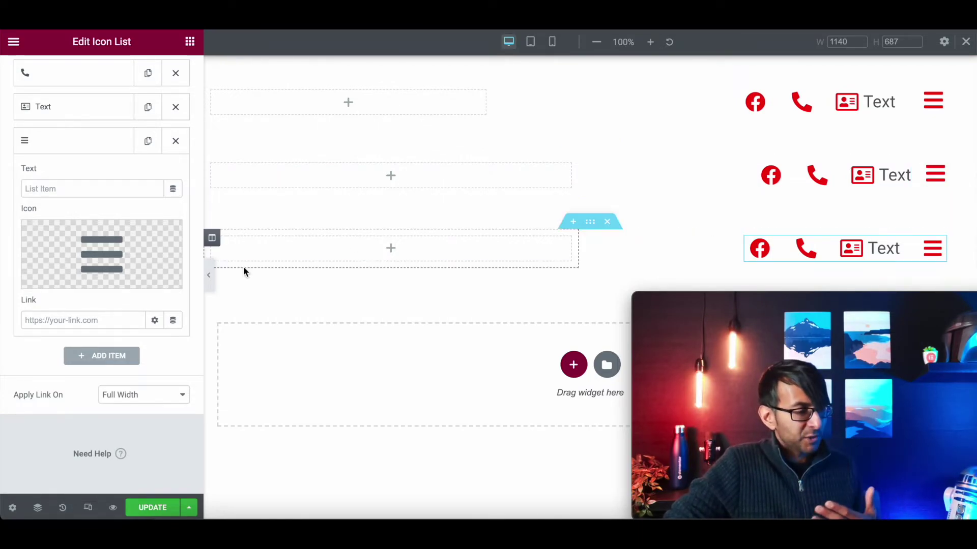
{"action": "left_click", "coordinate": [173, 321]}
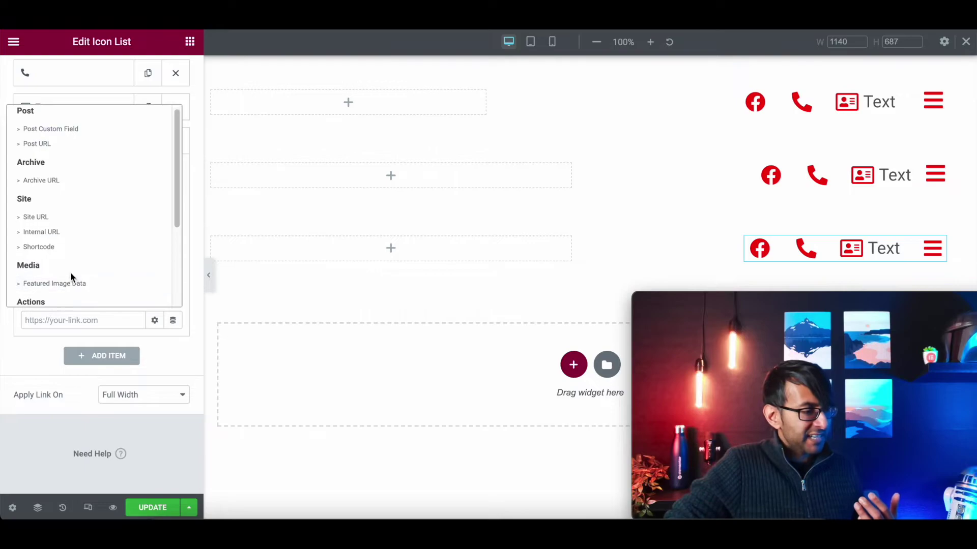
{"action": "scroll", "coordinate": [69, 267], "scroll_direction": "down", "scroll_amount": 2}
{"action": "left_click", "coordinate": [33, 276]}
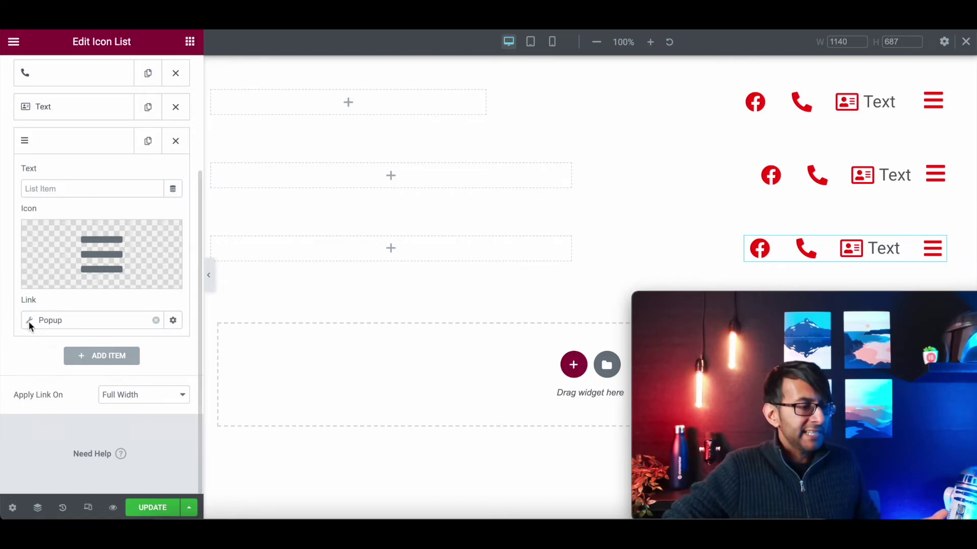
Point the Popup link at Off Canvas Menu (Template) and update the page
{"action": "left_click", "coordinate": [30, 322]}
{"action": "left_click", "coordinate": [77, 429]}
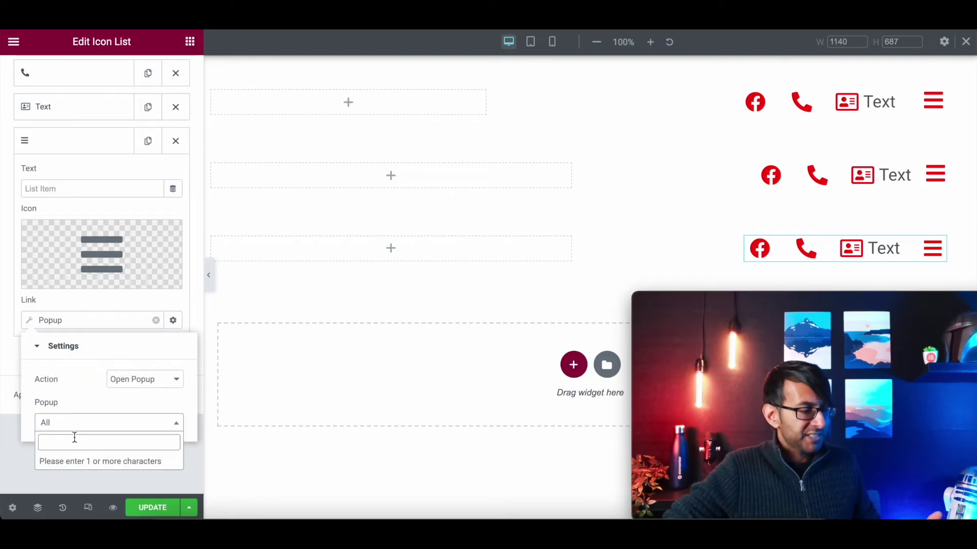
{"action": "type", "text": "off"}
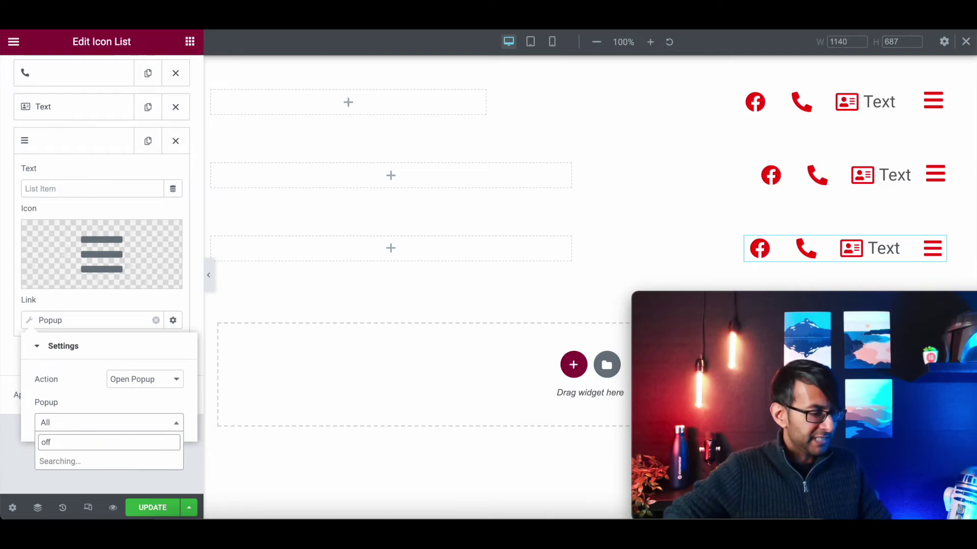
{"action": "left_click", "coordinate": [88, 461]}
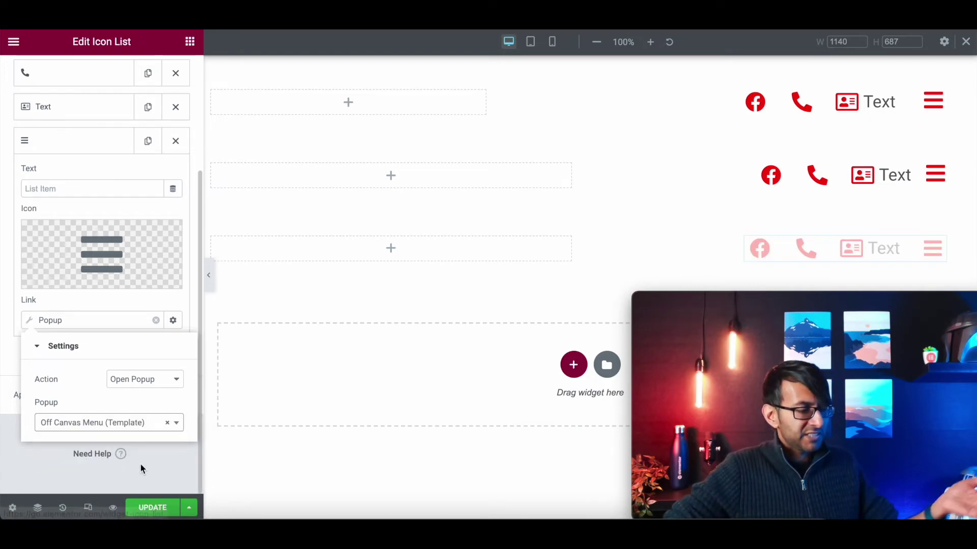
{"action": "left_click", "coordinate": [157, 509]}
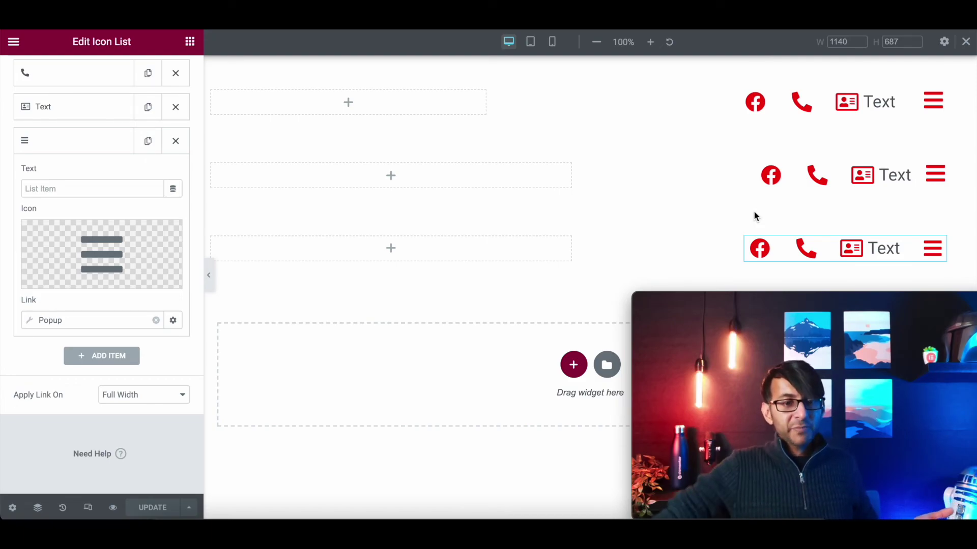
{"action": "scroll", "coordinate": [50, 278], "scroll_direction": "up", "scroll_amount": 3}
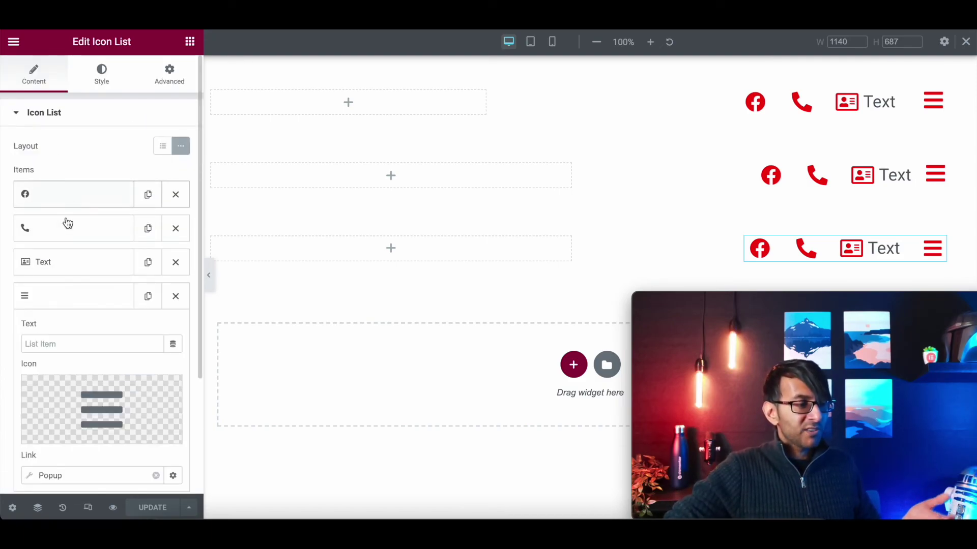